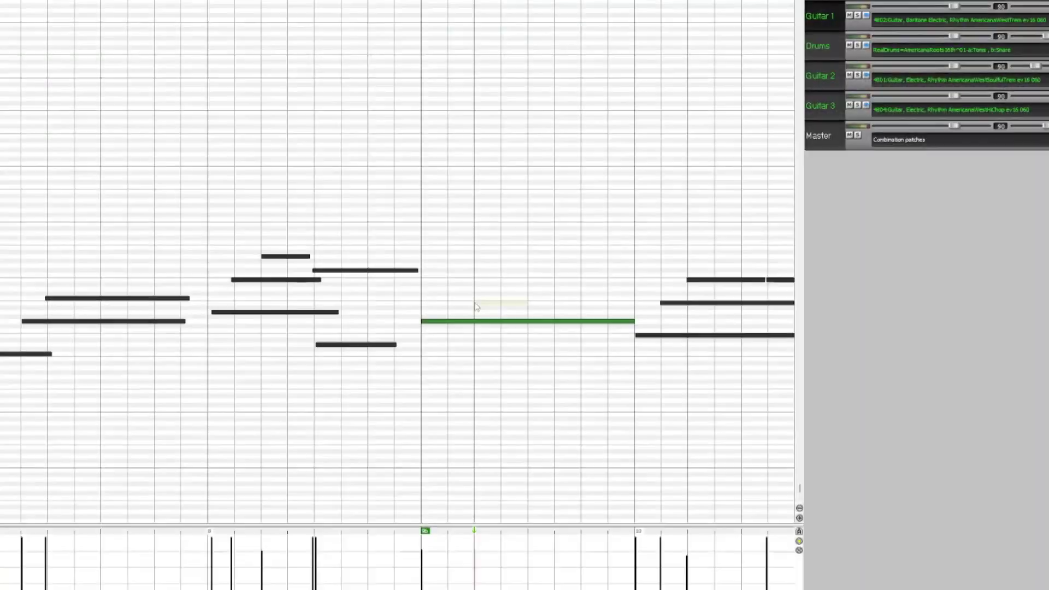
# Step: Draw two new notes in the piano roll gap, dragging the second one rightward
pyautogui.click(475, 304)
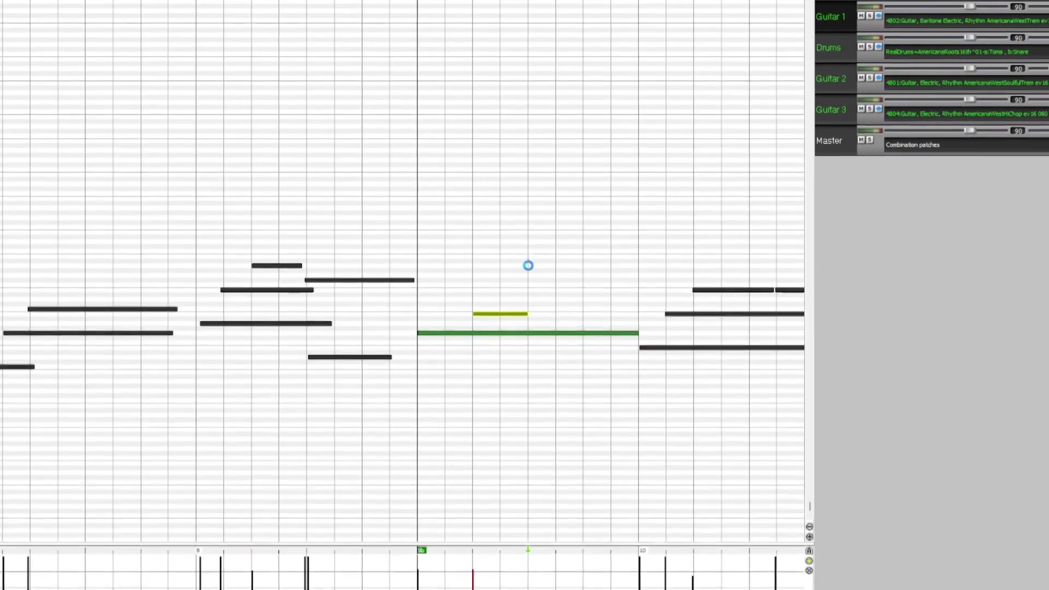
pyautogui.moveTo(527, 266); pyautogui.dragTo(578, 268)
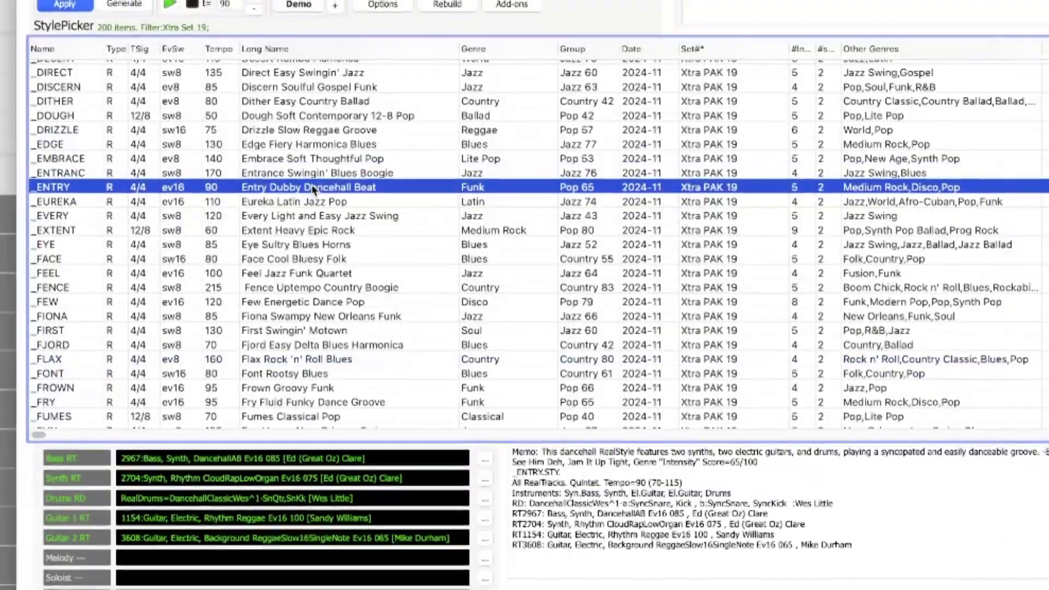
# Step: Preview the Eureka Latin Jazz Pop style from the Xtra PAK 19 list
pyautogui.click(311, 202)
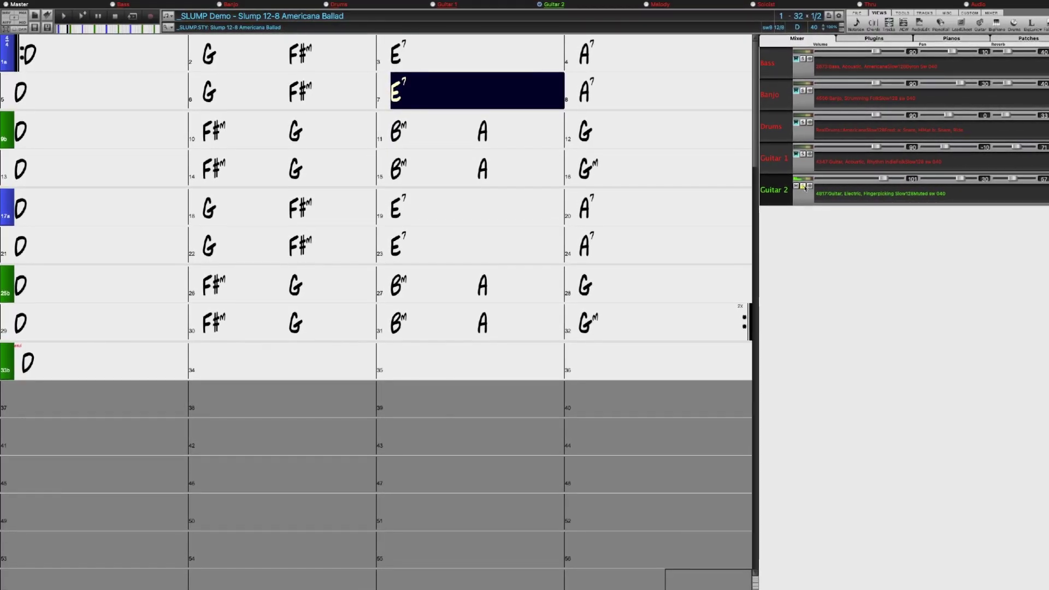
# Step: Unsolo Guitar 2 so all tracks play again
pyautogui.click(809, 188)
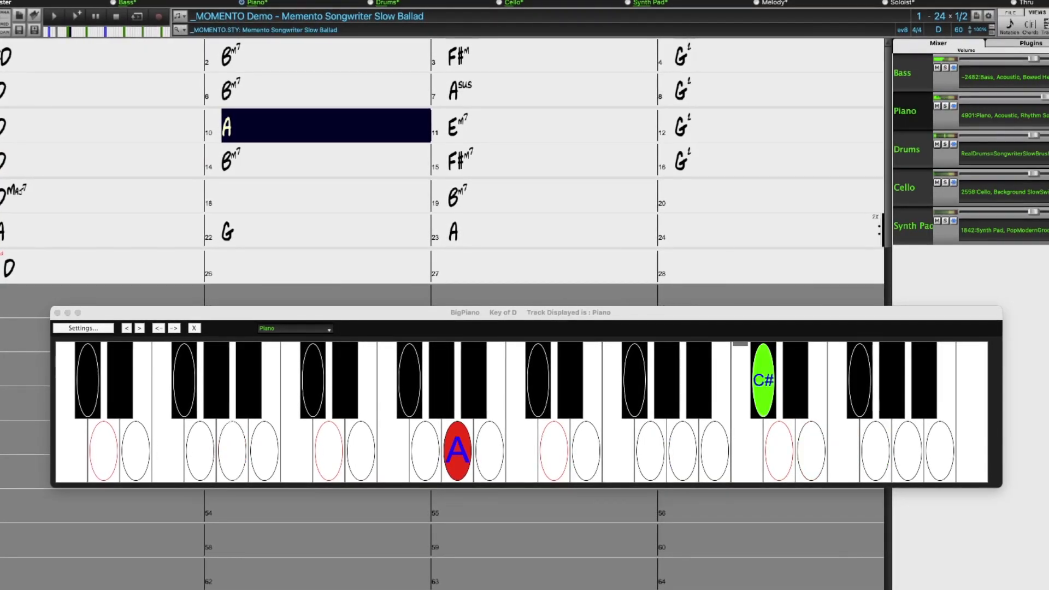
pyautogui.moveTo(332, 69)
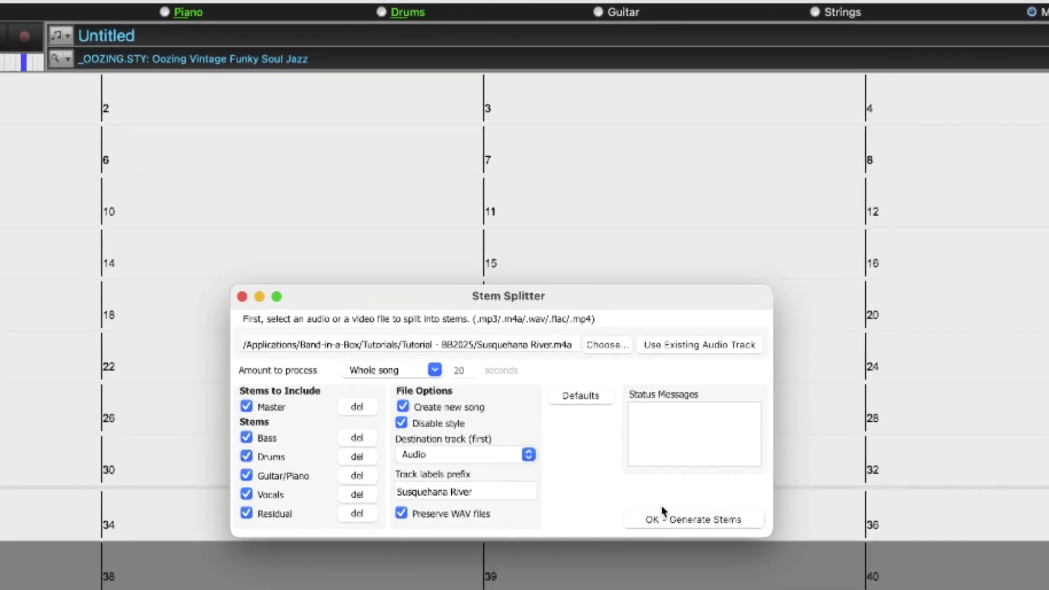
# Step: Generate Susquehana River's stems, then solo the drums, guitar/piano, vocals and residual stems in turn
pyautogui.click(679, 523)
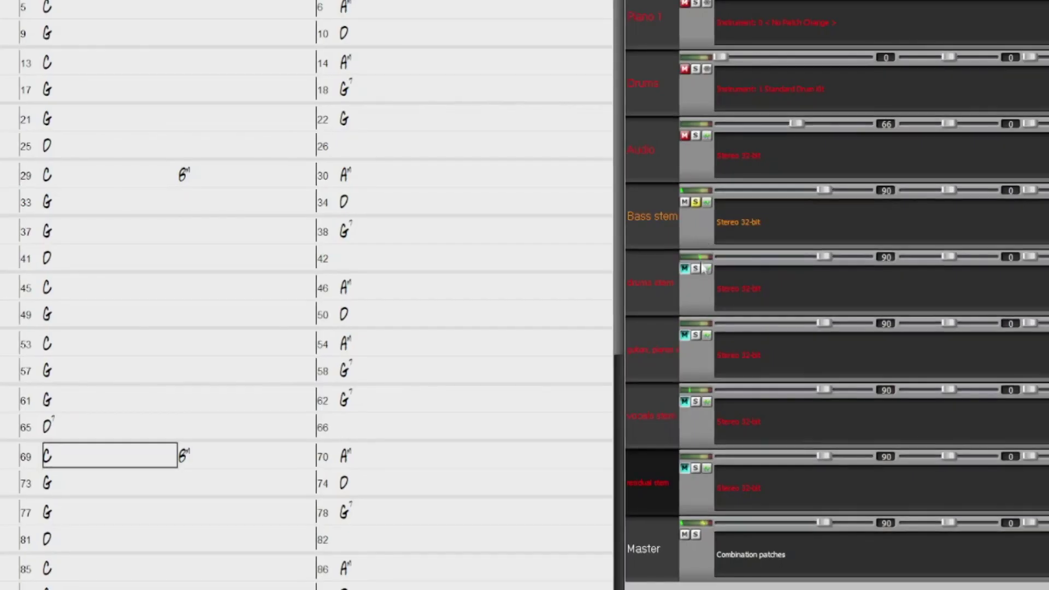
pyautogui.click(698, 267)
pyautogui.click(699, 333)
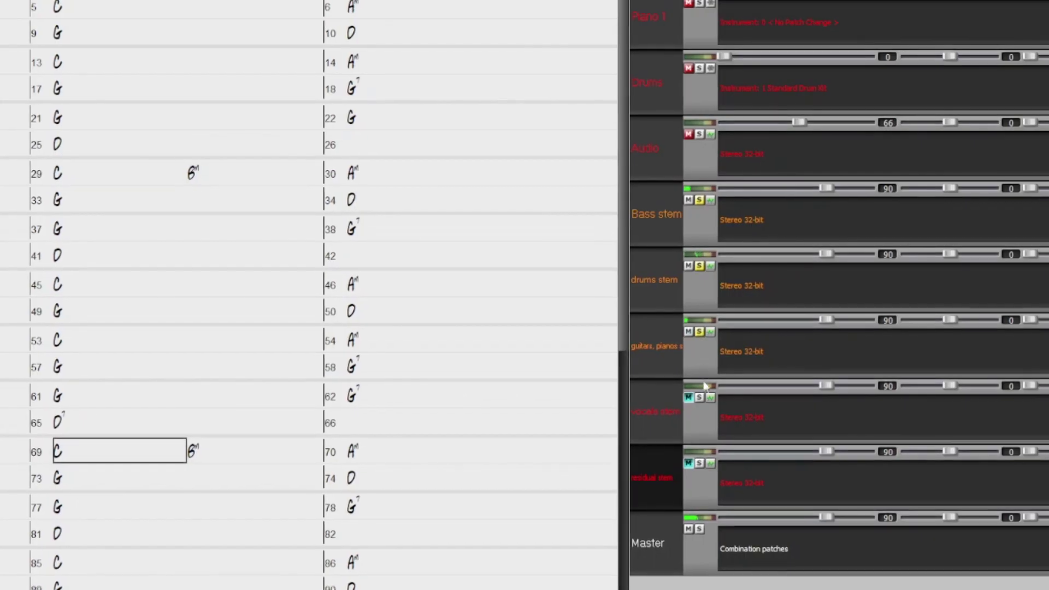
pyautogui.click(699, 399)
pyautogui.click(698, 465)
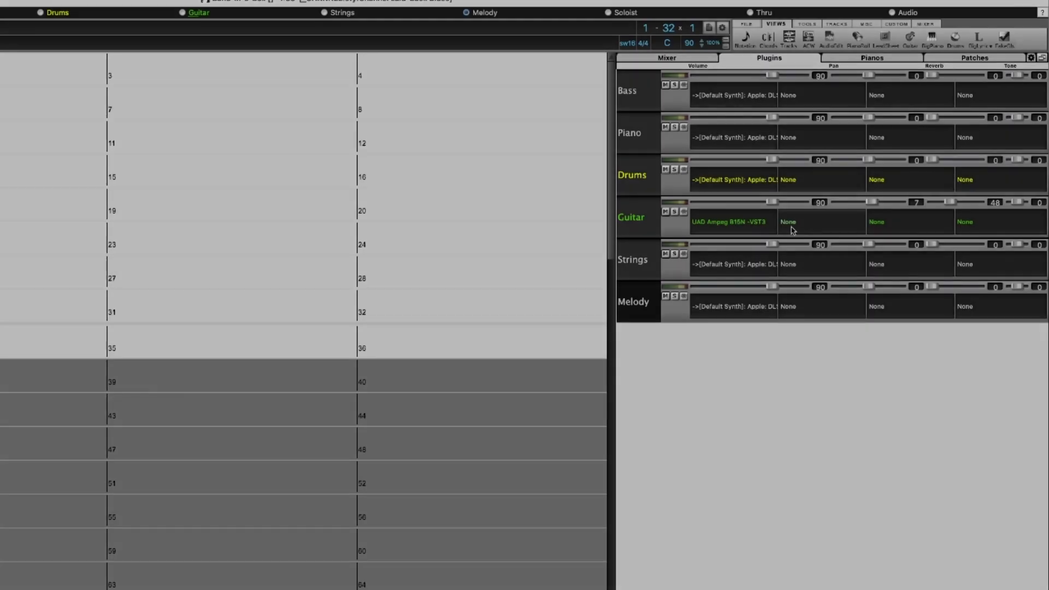
# Step: Load the UAD Ampex ATR-102 VST3 effect into the Guitar track's empty plugin slot
pyautogui.click(791, 227)
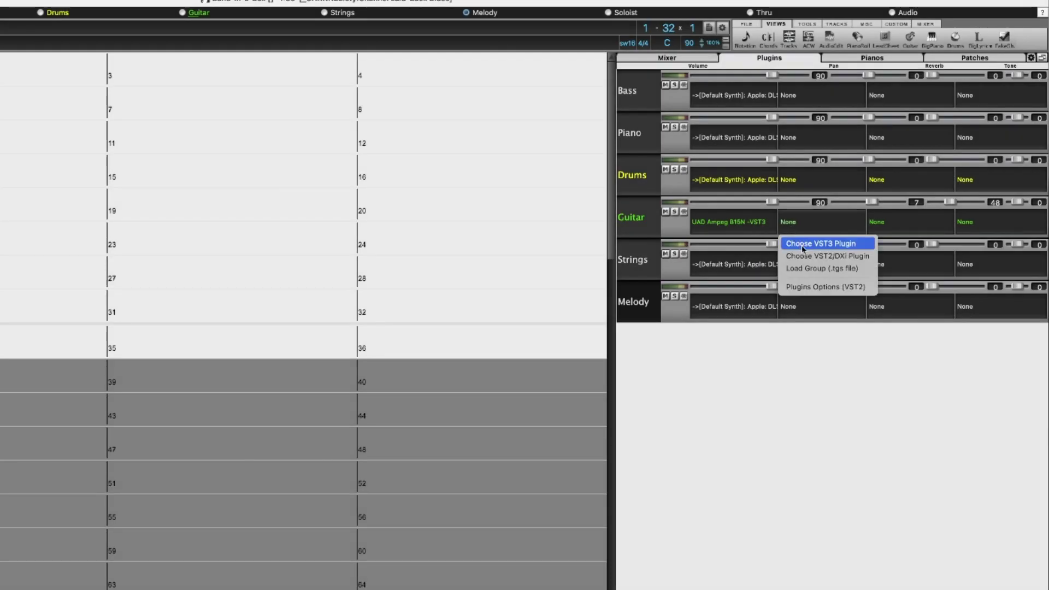
pyautogui.click(836, 246)
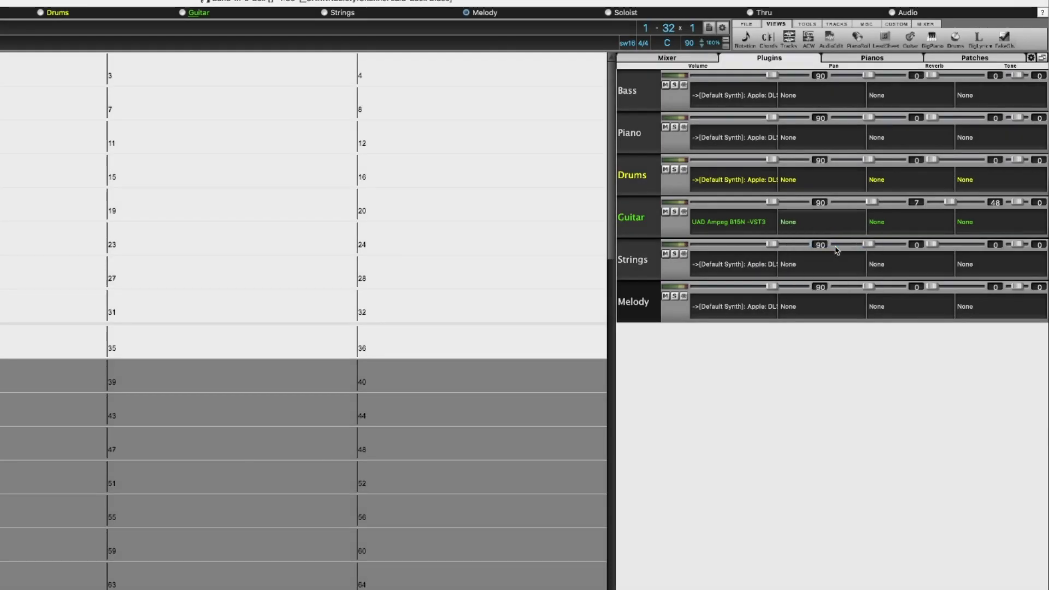
pyautogui.click(185, 415)
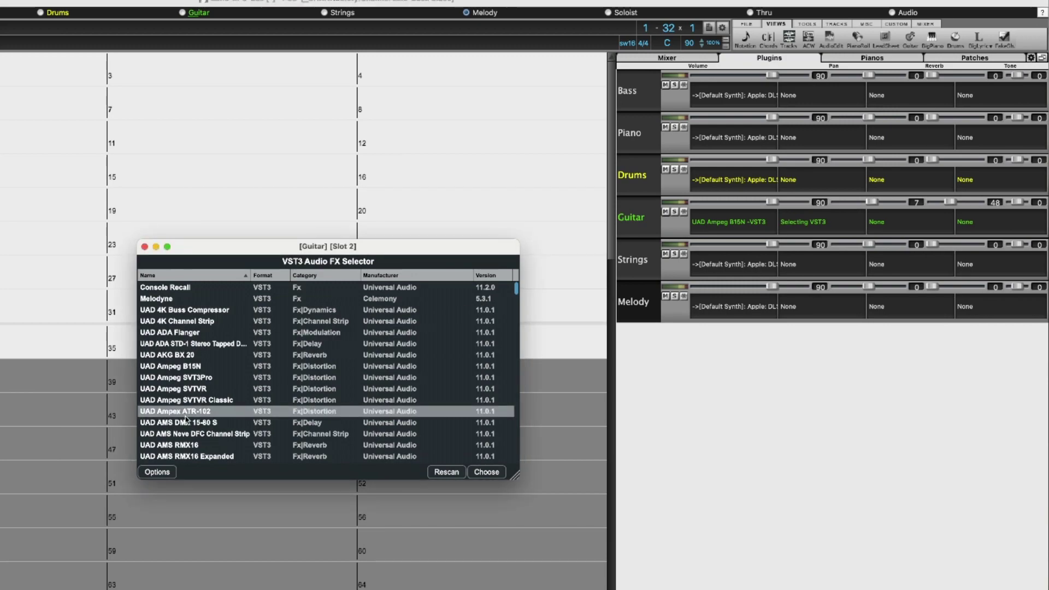
pyautogui.click(486, 473)
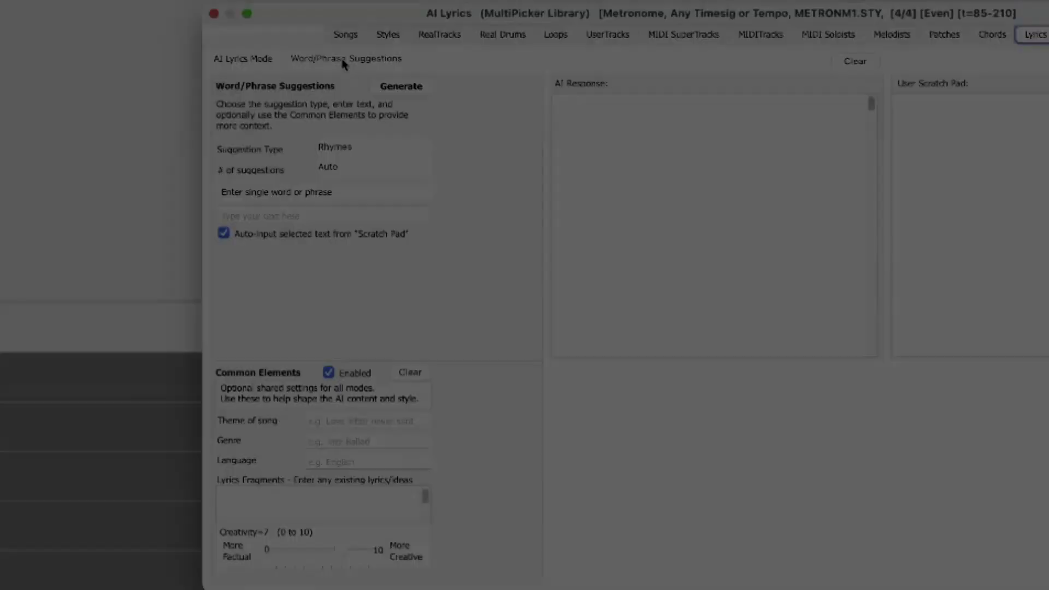
# Step: Generate an AI next-line suggestion, then a refined 'driving down the highway' line with richer imagery
pyautogui.click(343, 59)
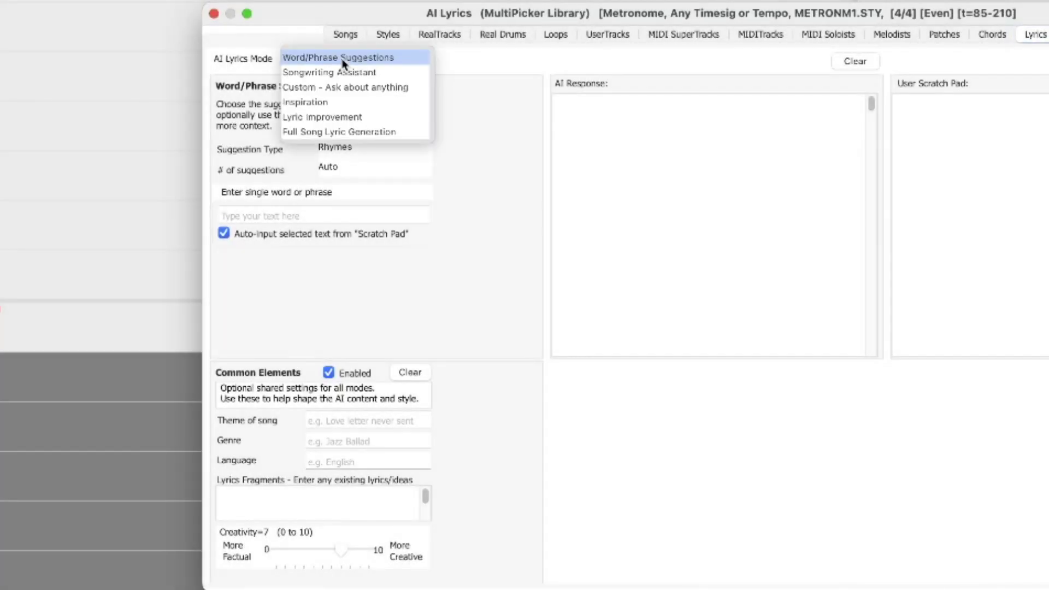
pyautogui.click(344, 132)
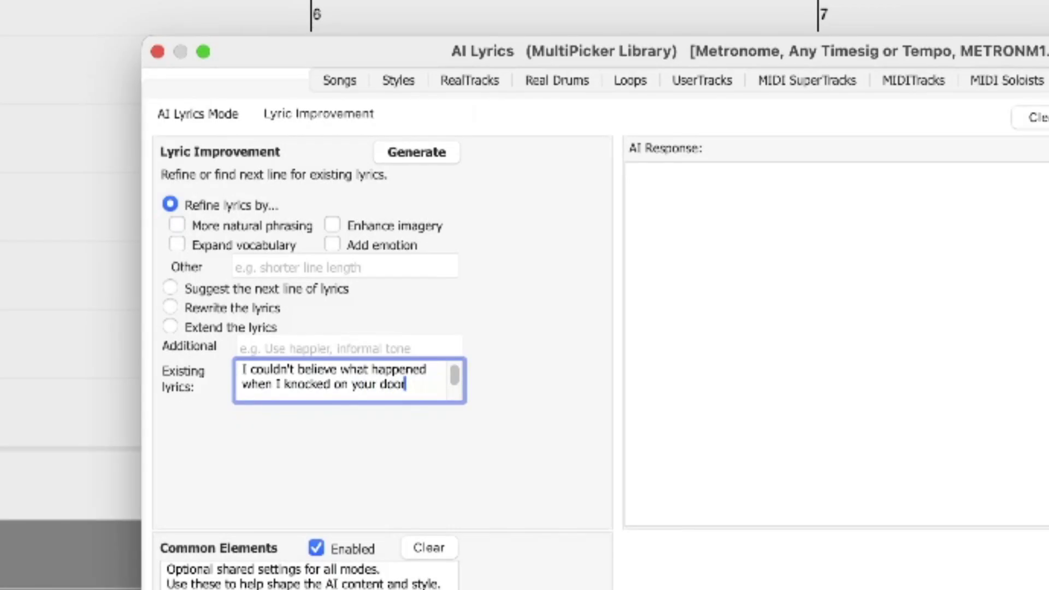
pyautogui.click(306, 291)
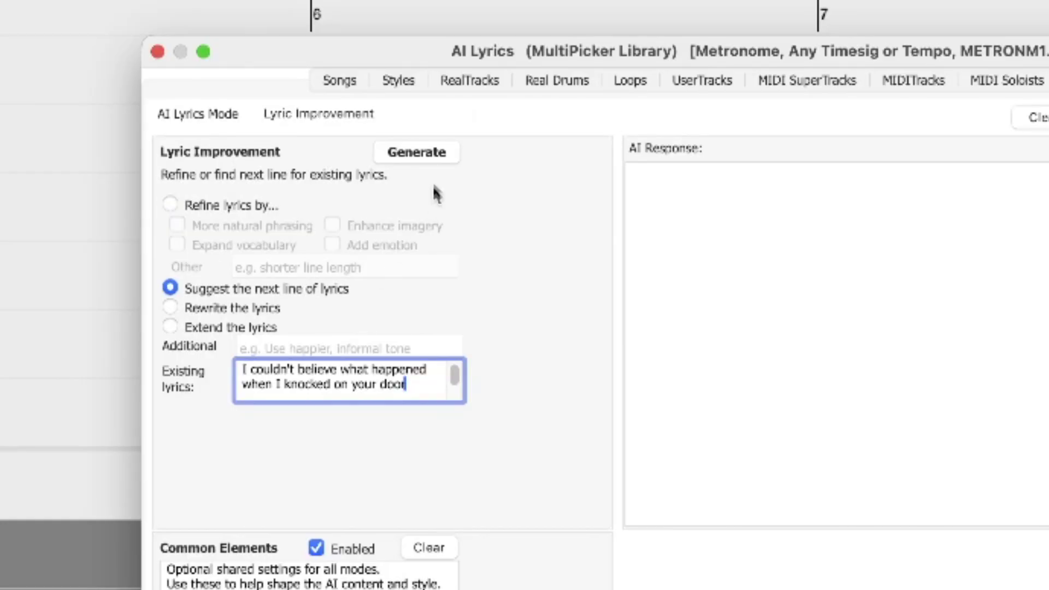
pyautogui.click(428, 149)
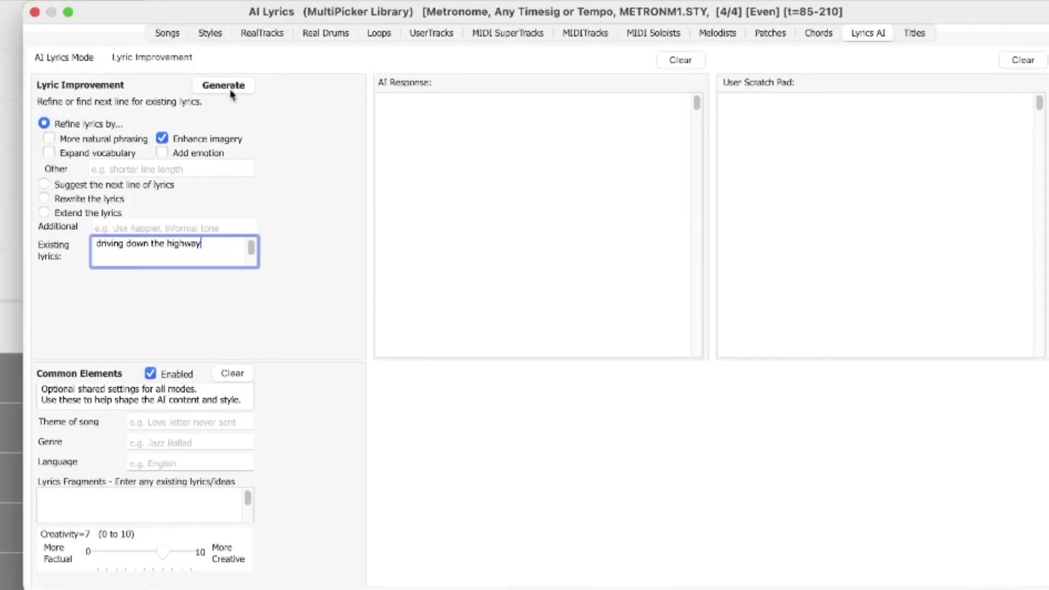
pyautogui.click(232, 93)
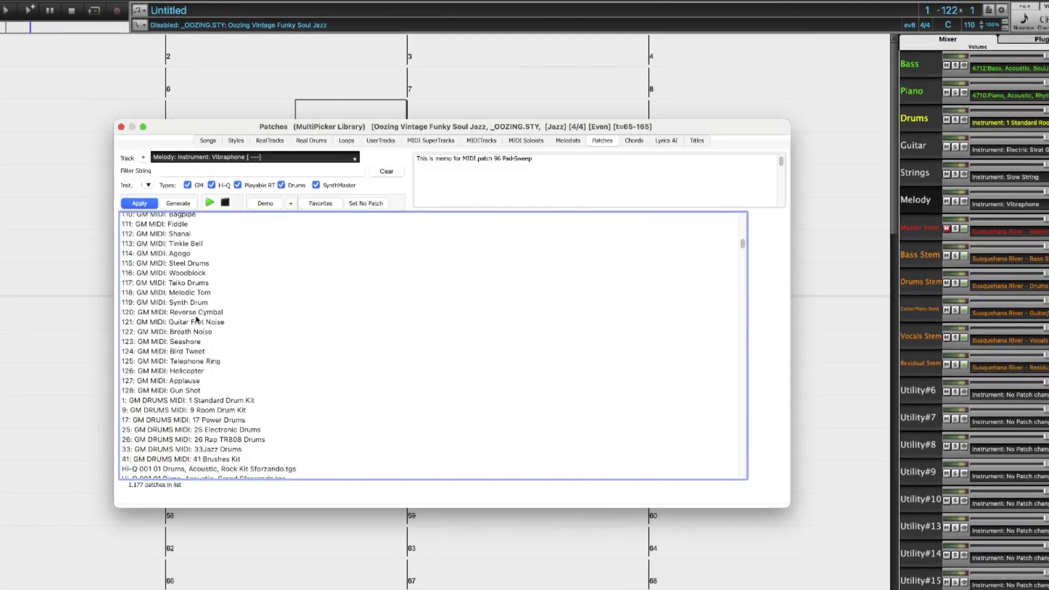
# Step: Pick the Pop&Country drum kit patch for the track, then browse the song titles list
pyautogui.scroll(-4, 189, 382)
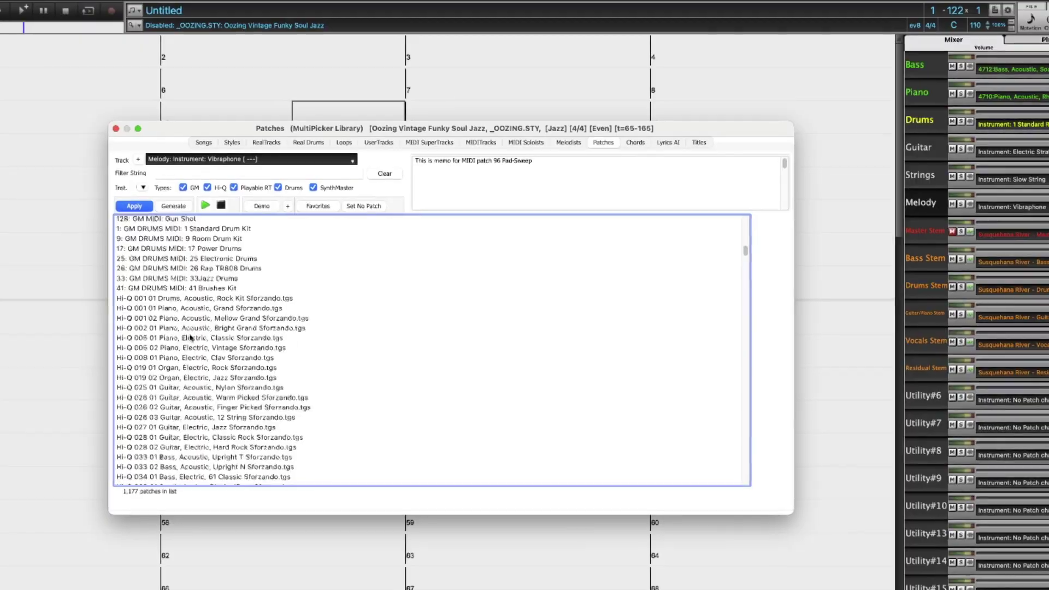
pyautogui.scroll(-10, 181, 437)
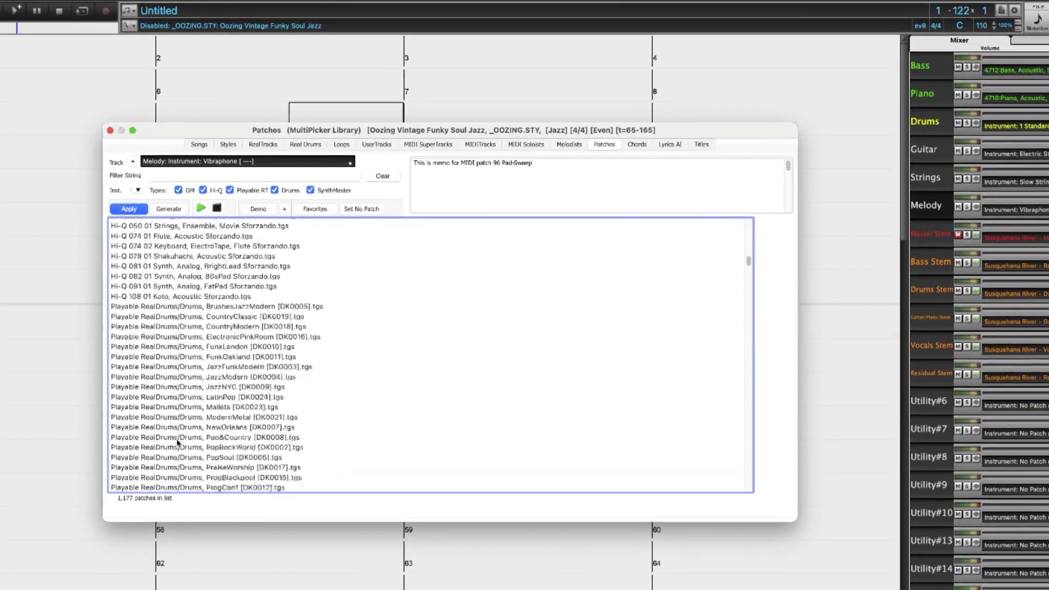
pyautogui.click(174, 441)
pyautogui.scroll(-6, 174, 446)
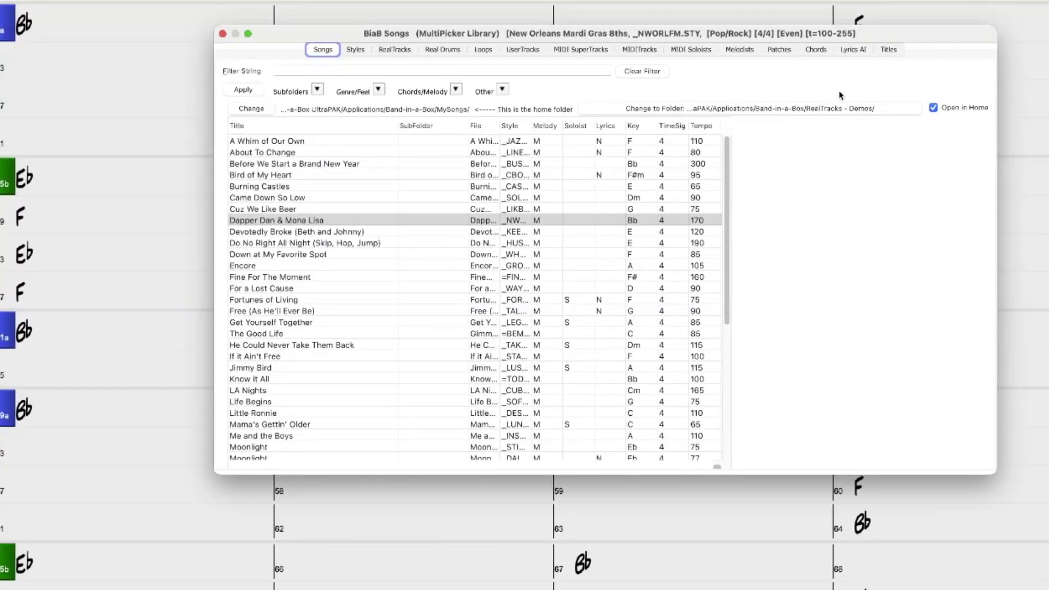
pyautogui.click(881, 50)
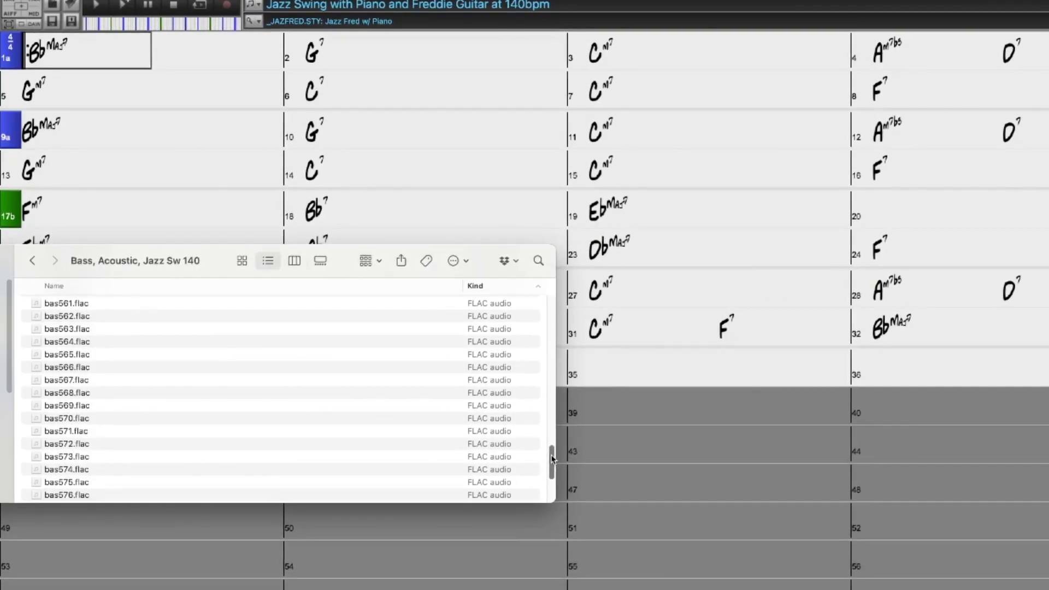
# Step: Scroll through the 'Bass, Acoustic, Jazz Sw 140' FLAC files in Finder
pyautogui.scroll(-1, 552, 459)
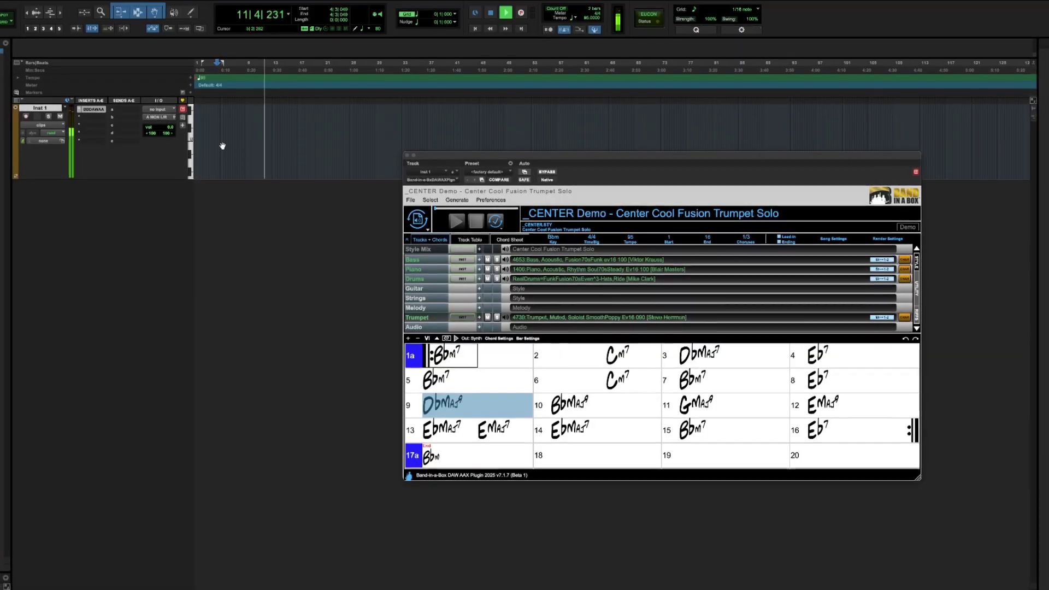
# Step: Open the Band-in-a-Box plugin's Generate options in Pro Tools
pyautogui.click(427, 231)
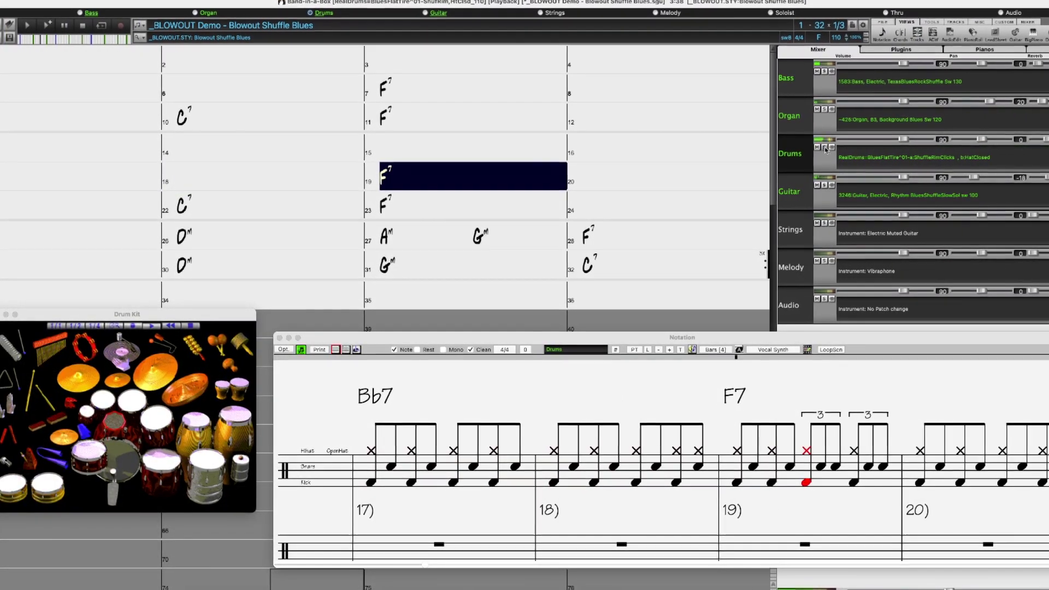
# Step: Solo the Drums track in the Mixer, then unsolo it to bring all tracks back
pyautogui.click(823, 149)
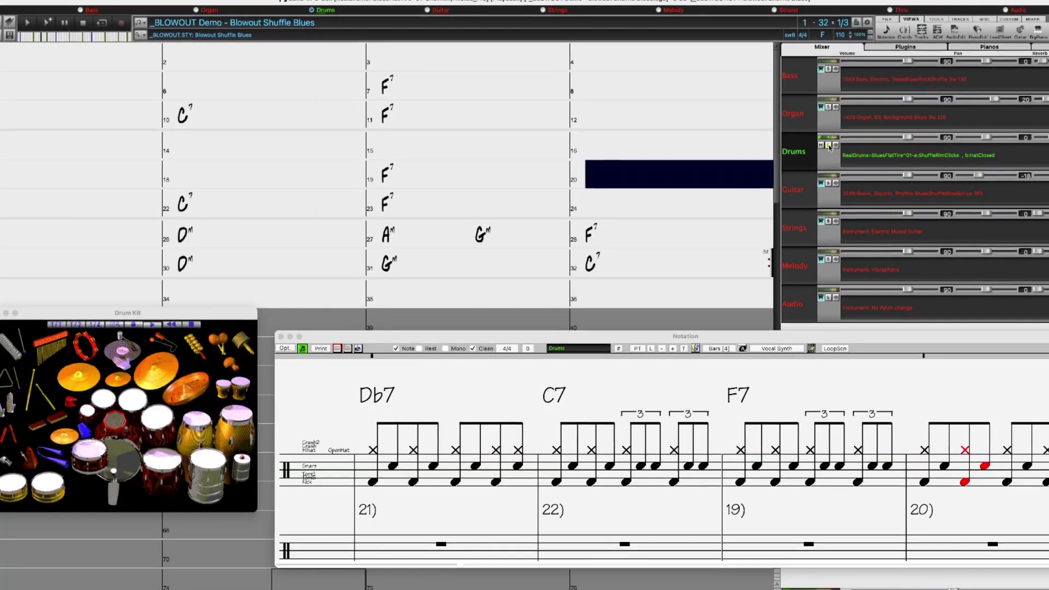
pyautogui.click(831, 144)
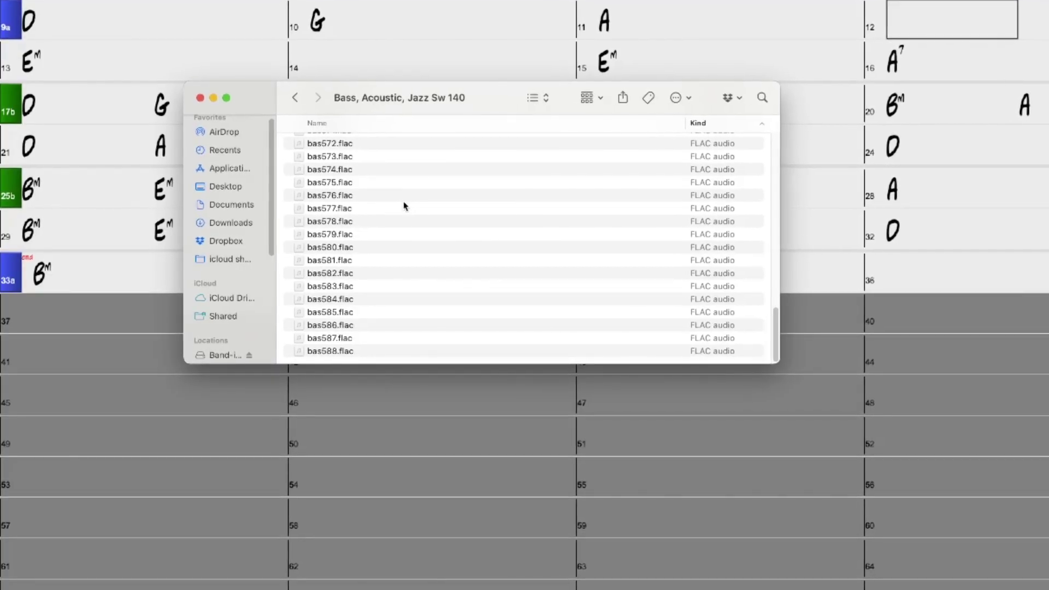
# Step: Scroll up through the FLAC bass files listed in Finder
pyautogui.scroll(1, 407, 205)
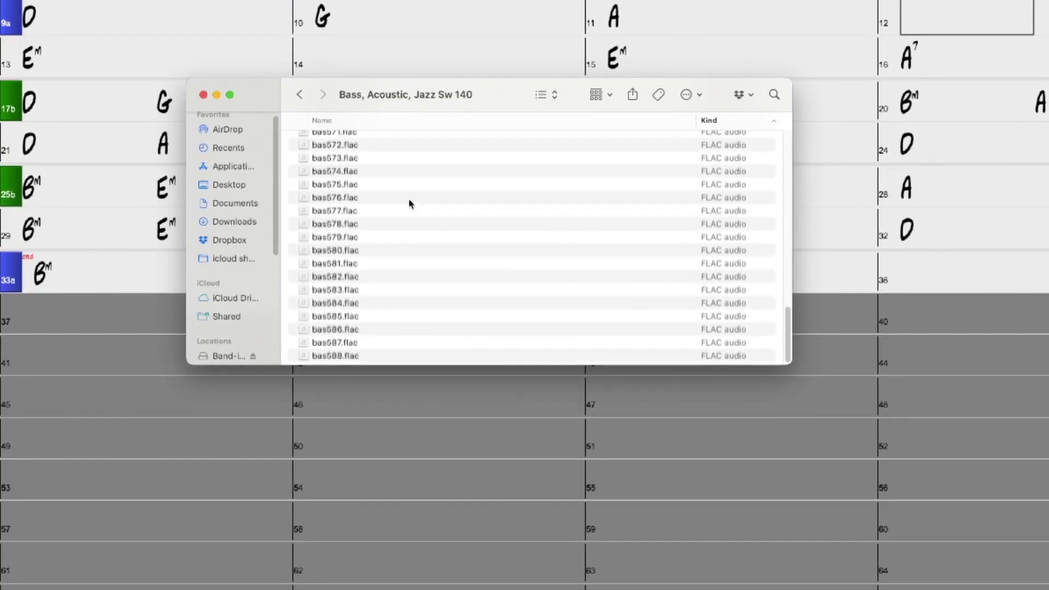
pyautogui.scroll(2, 411, 203)
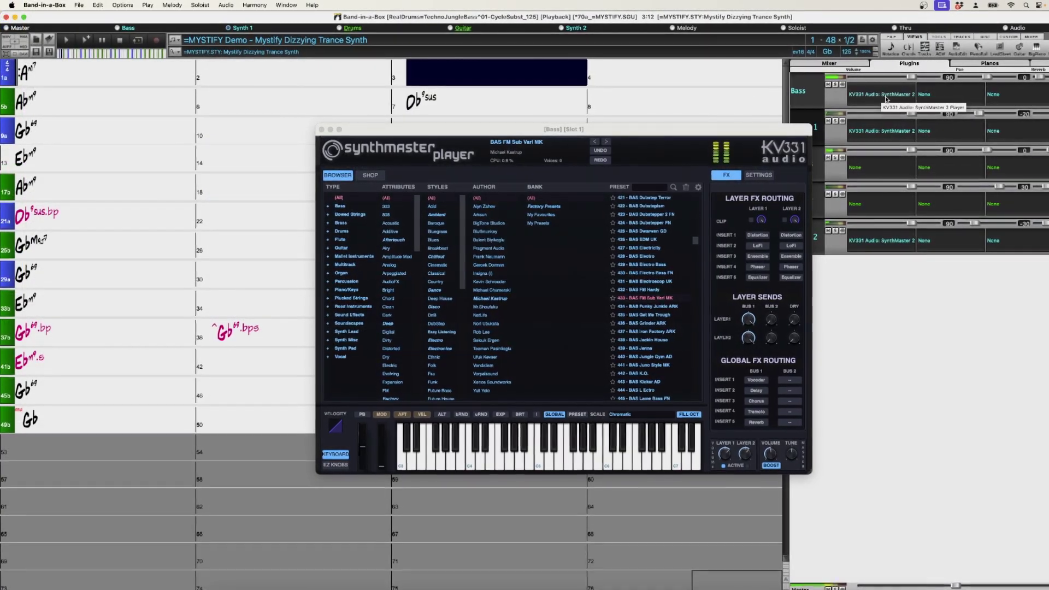
# Step: Show the Synth 1 track's synth sound from its plugin slot on the Plugins tab
pyautogui.click(904, 134)
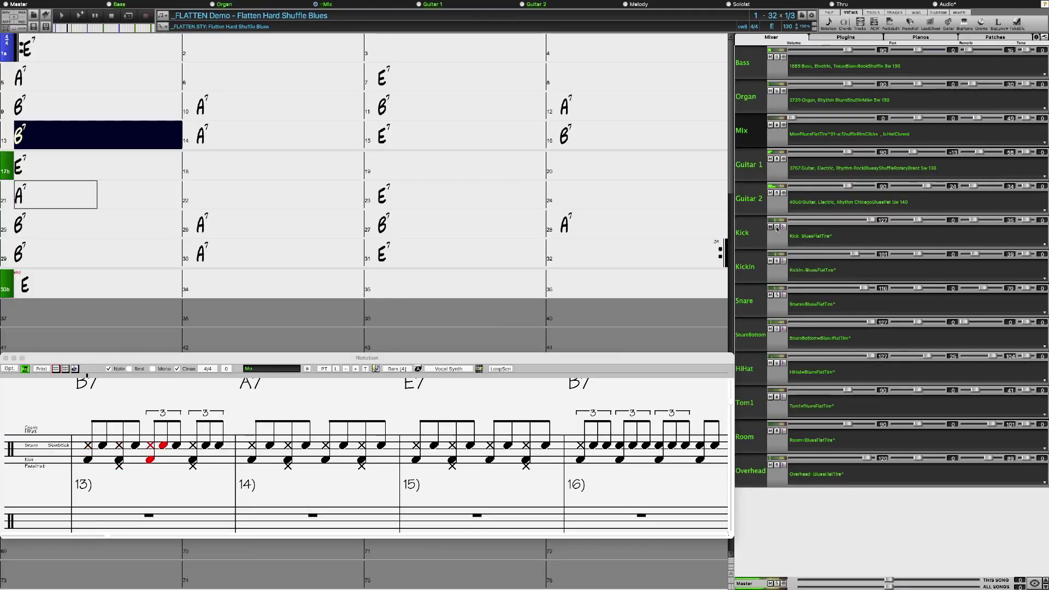
# Step: Solo the Kick track, then clear the solo on Master so all tracks play
pyautogui.click(777, 227)
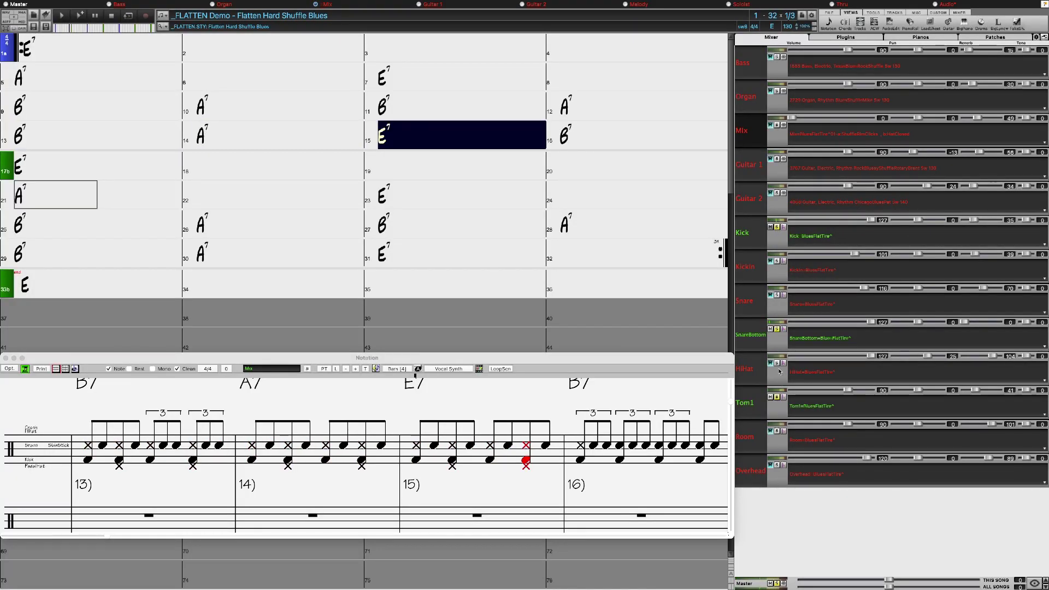
pyautogui.click(778, 583)
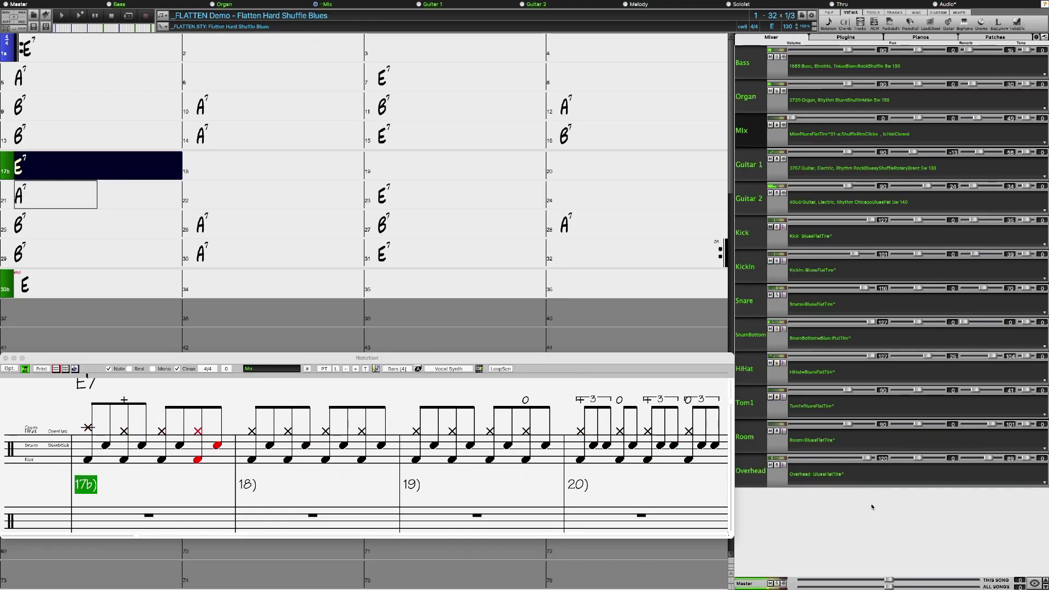